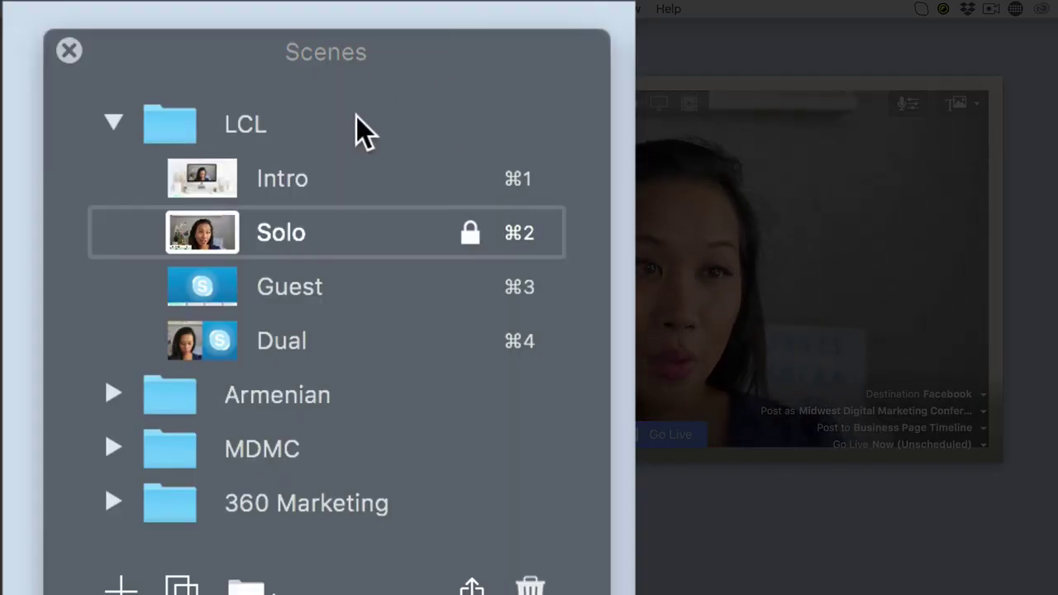
Browse the Ecamm scene folders: expand LCL, Armenian and MDMC, then collapse Armenian and MDMC
left_click(116, 122)
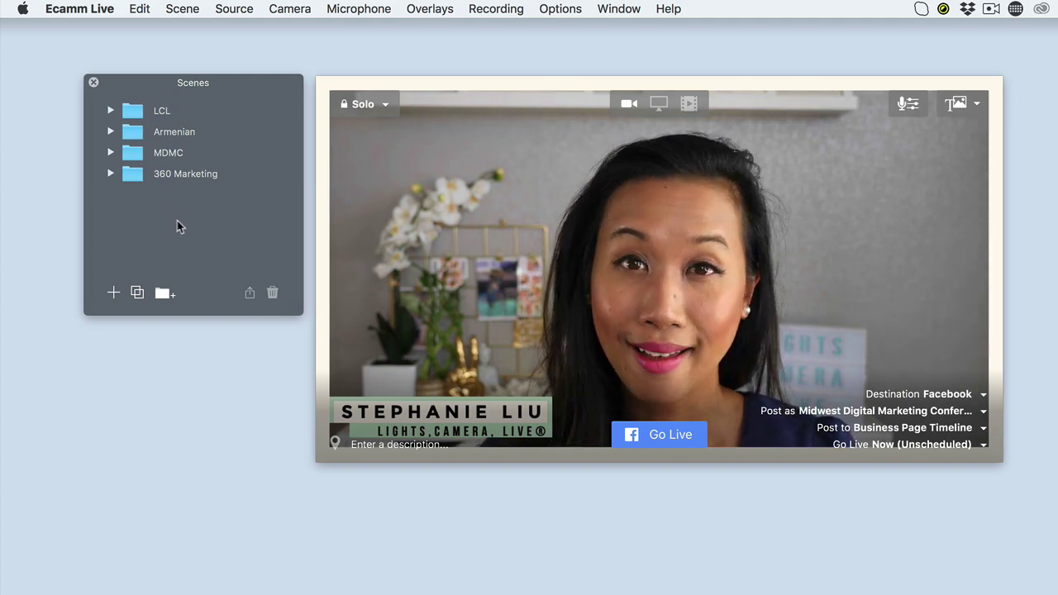
left_click(110, 109)
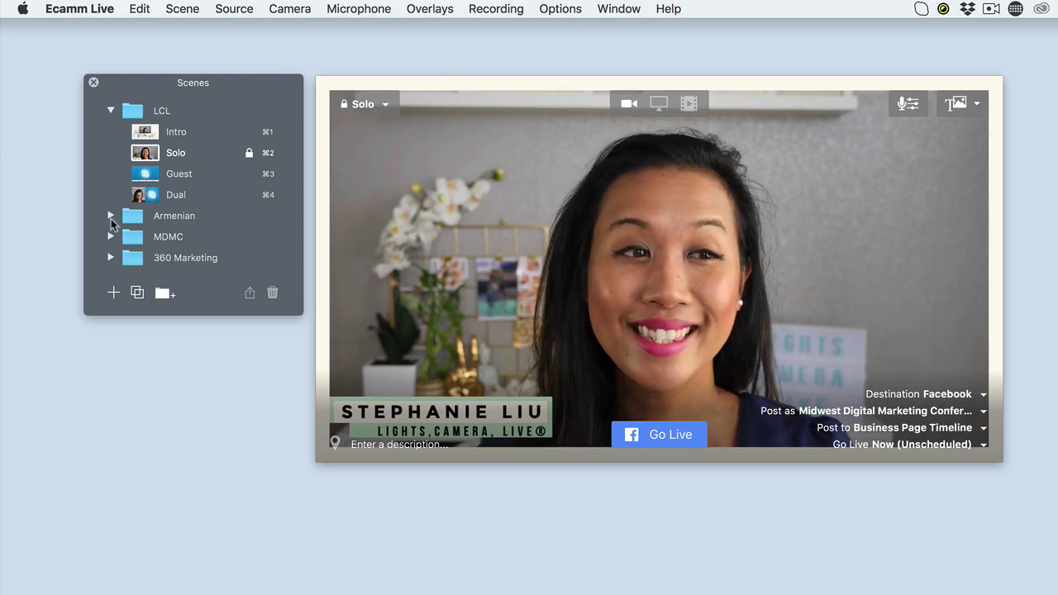
left_click(111, 215)
scroll(179, 132, "down", 3)
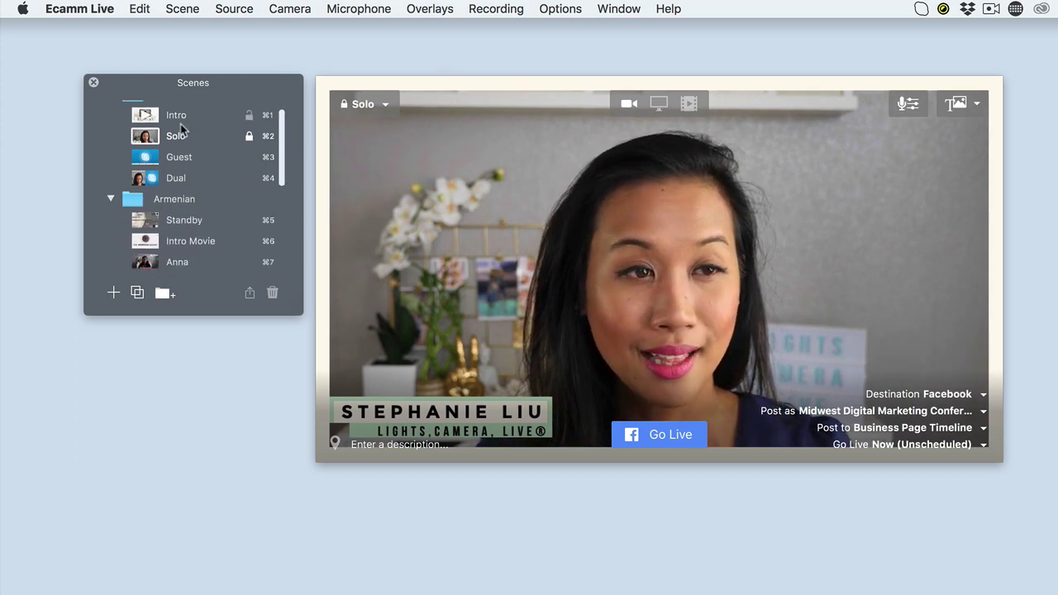
scroll(179, 174, "down", 5)
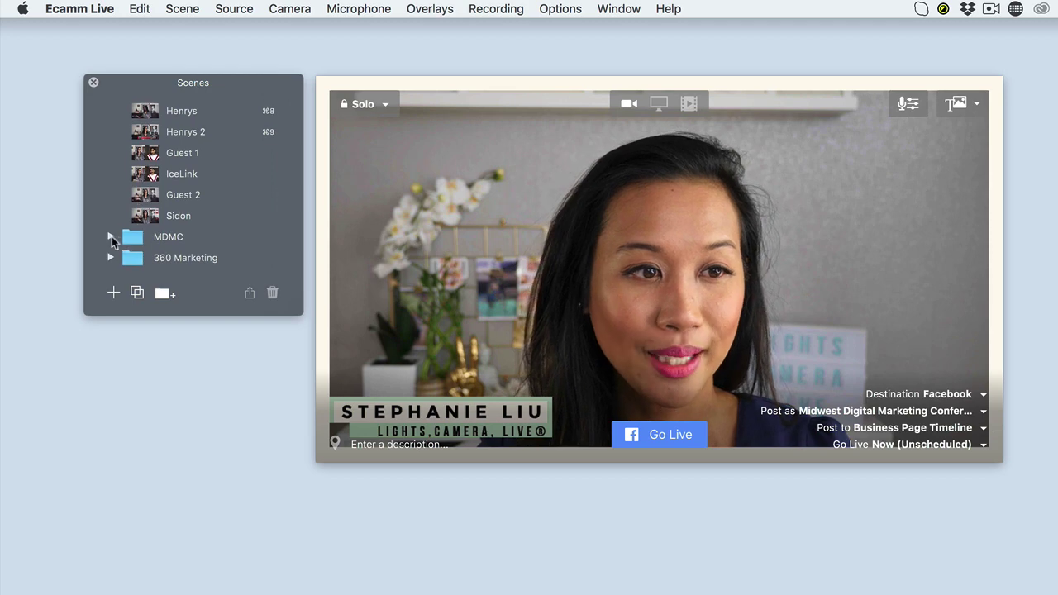
left_click(111, 236)
scroll(115, 235, "down", 2)
scroll(114, 227, "up", 10)
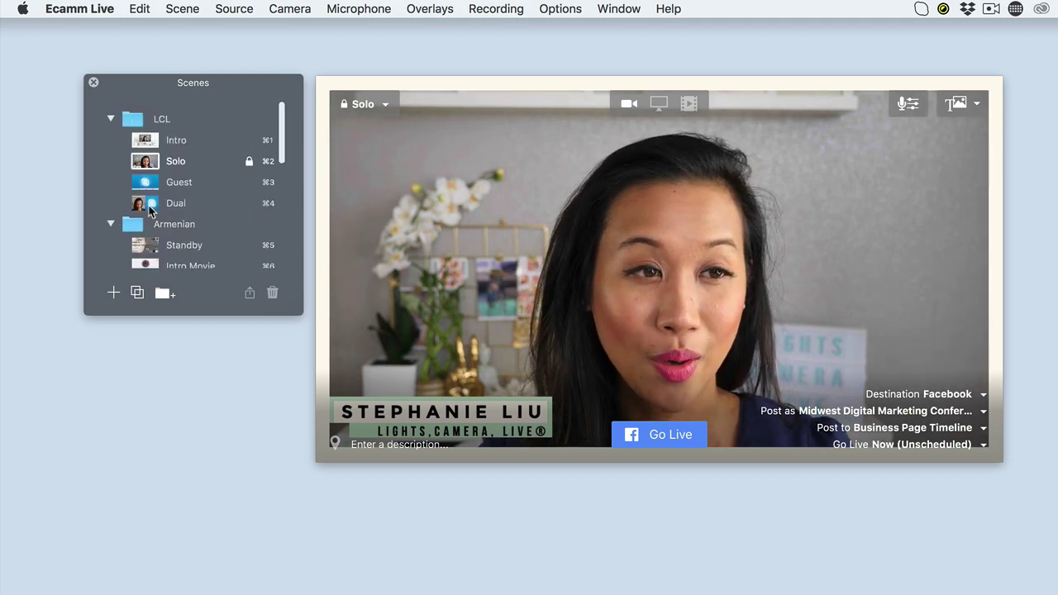
left_click(113, 217)
left_click(111, 237)
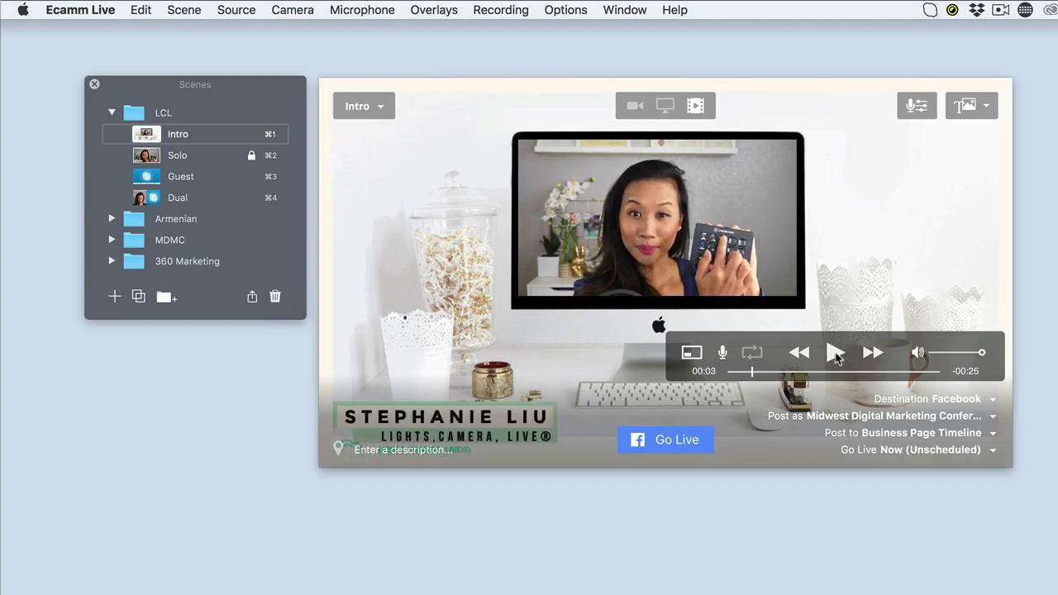
Cycle the preview through the Solo (⌘2), Guest (⌘3) and Dual (⌘4) scenes
key("super+2")
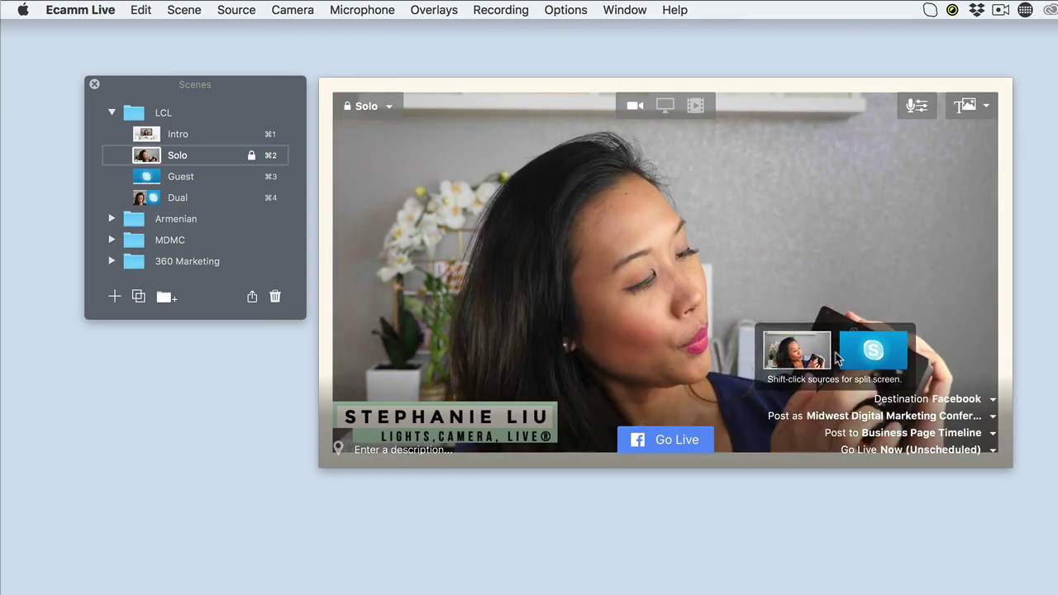
key("super+3")
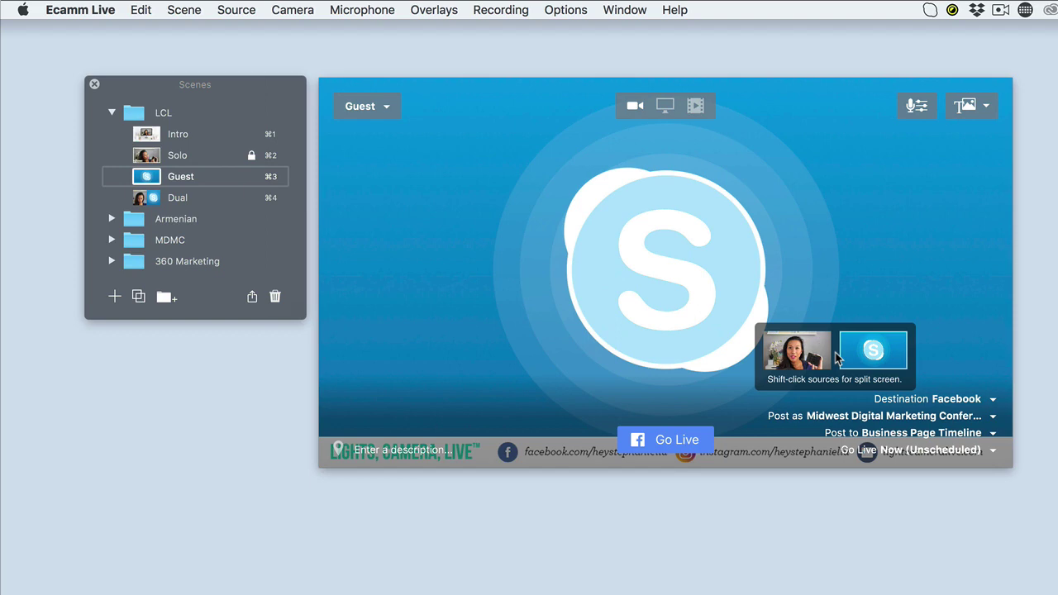
key("super+4")
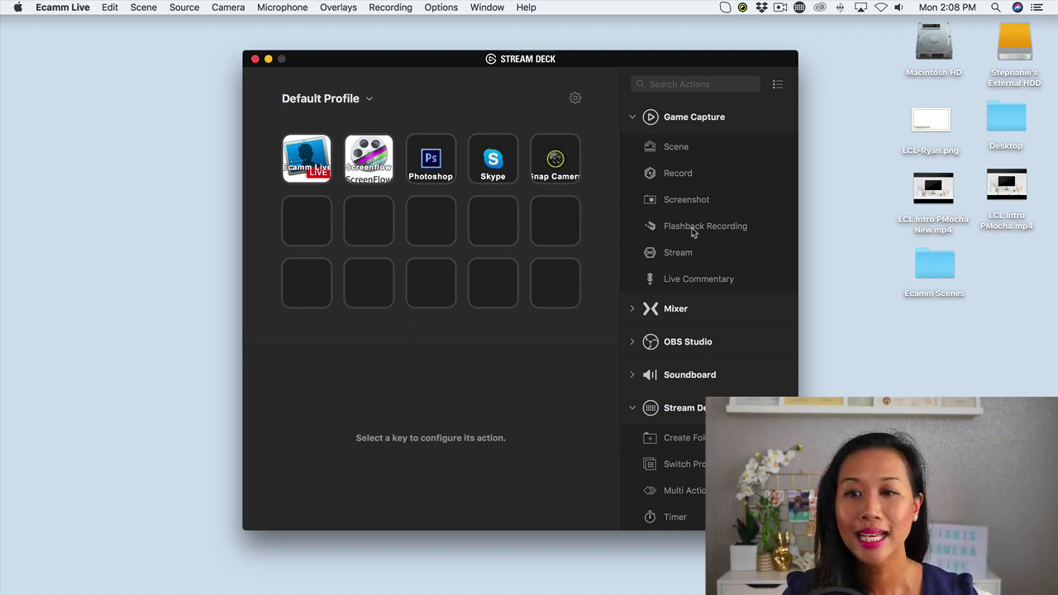
Place a System Open action on row 2, key 1 and title it Pages
left_click(634, 119)
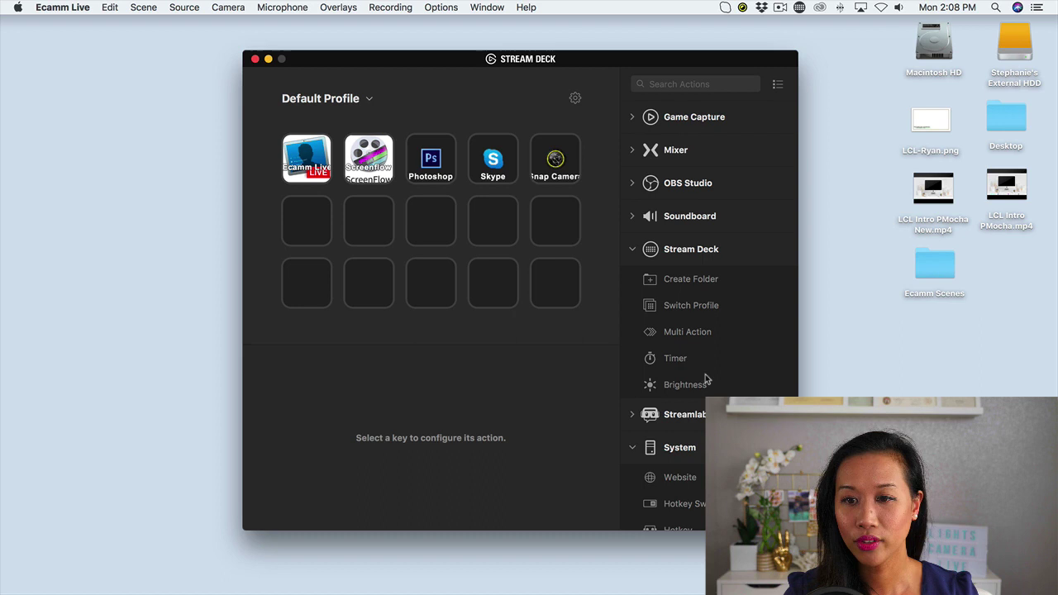
scroll(700, 356, "down", 5)
left_click_drag(674, 331, 309, 219)
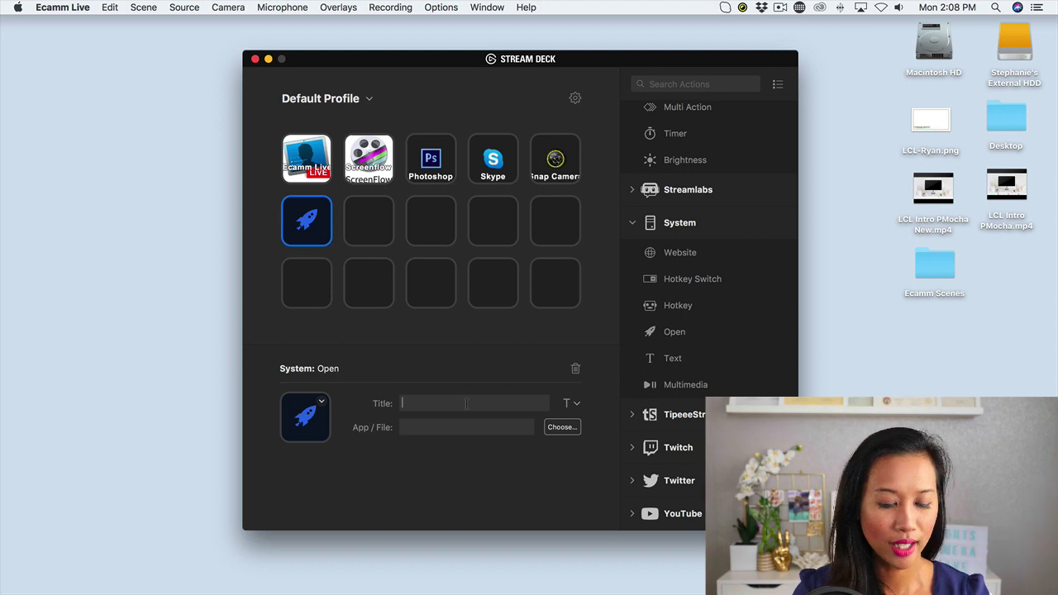
type("Pages")
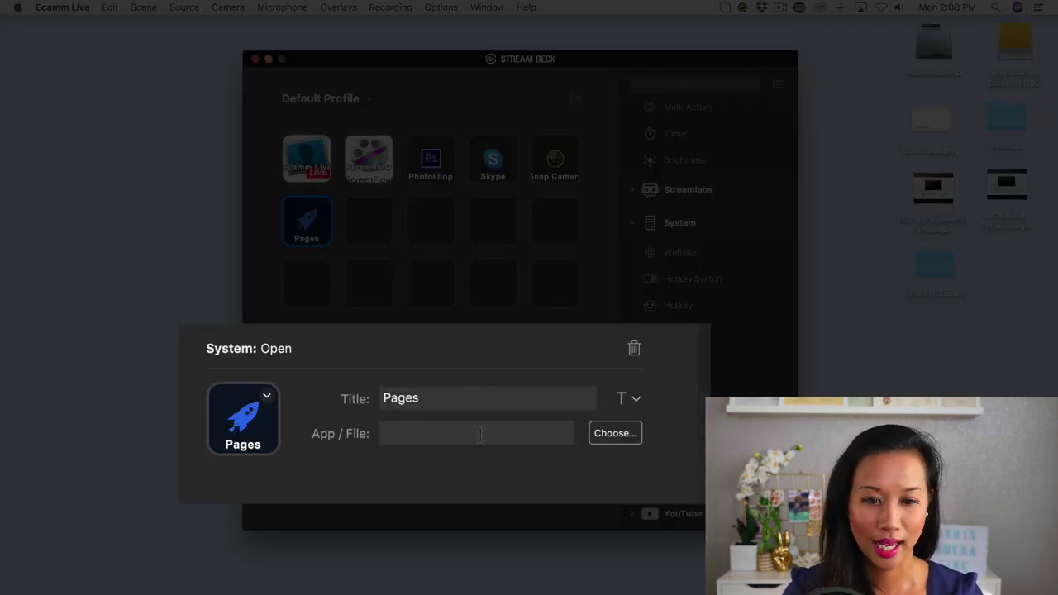
key("Tab")
Set the key to launch Pages from Applications, then dismiss Pages' document chooser
left_click(620, 438)
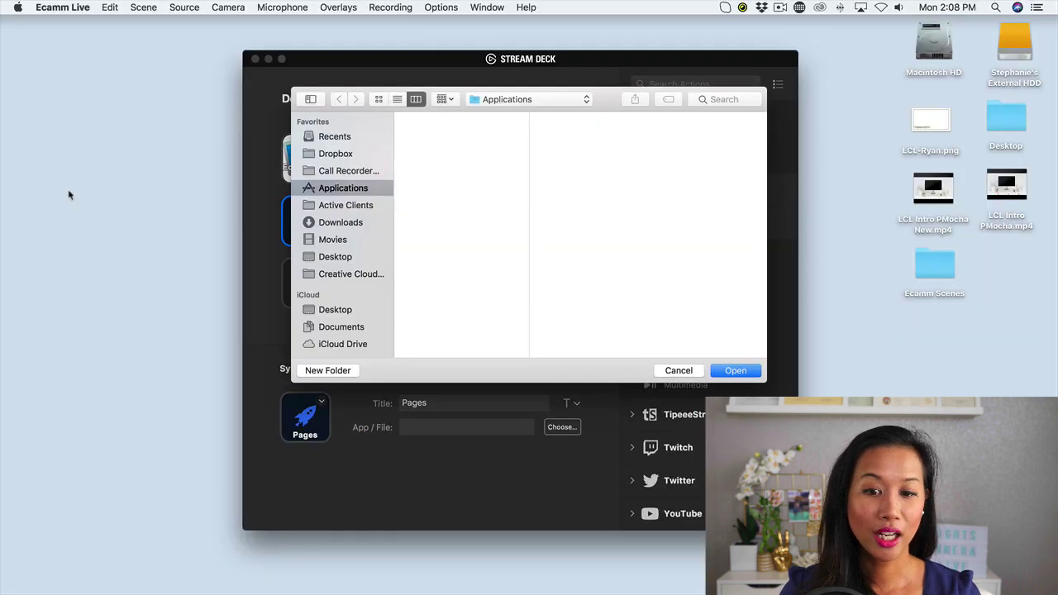
left_click(440, 99)
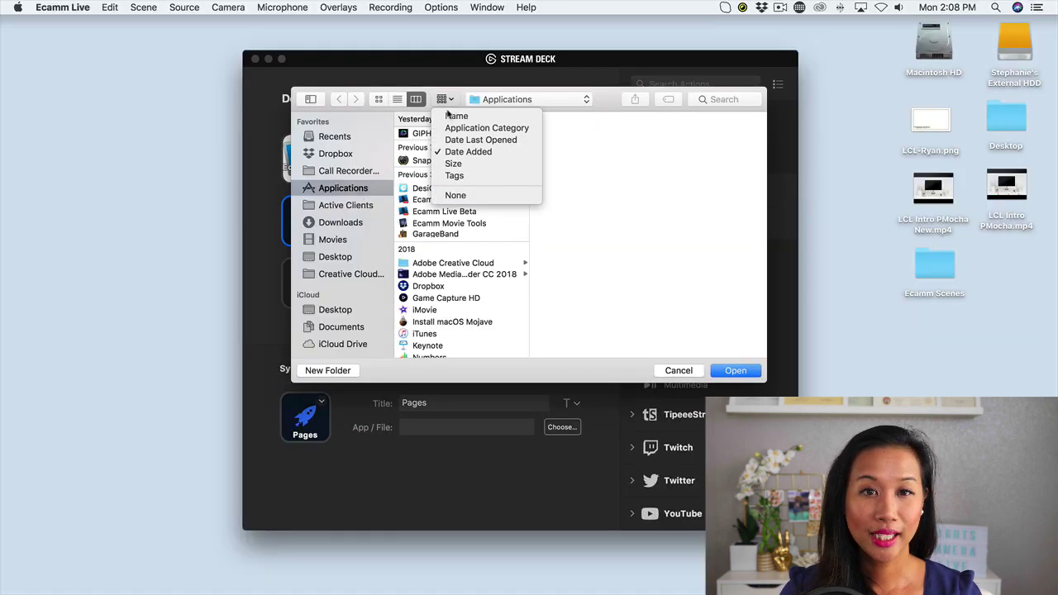
left_click(450, 119)
scroll(471, 169, "down", 15)
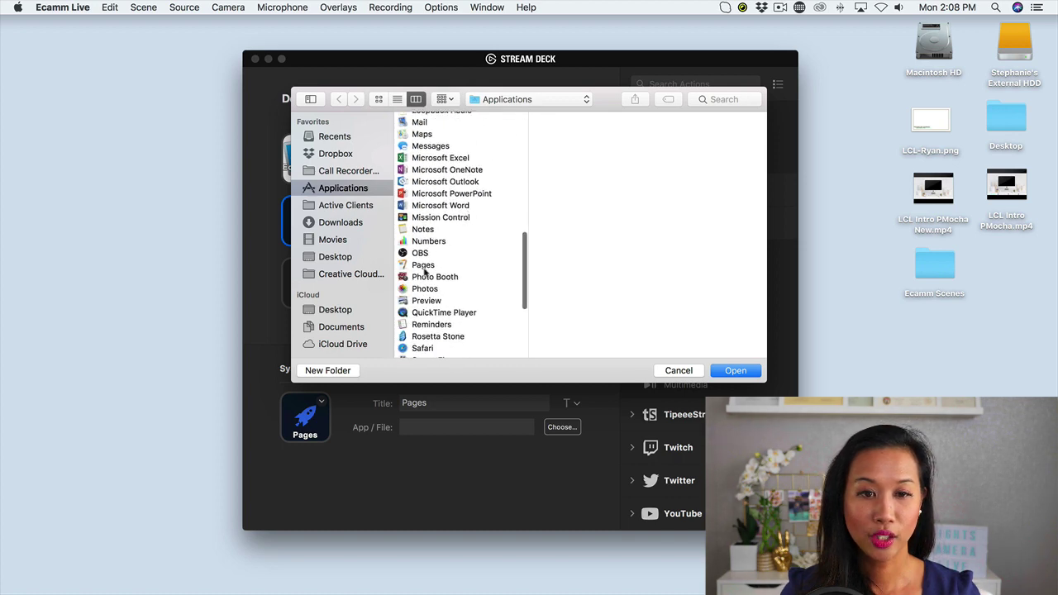
left_click(424, 266)
left_click(735, 370)
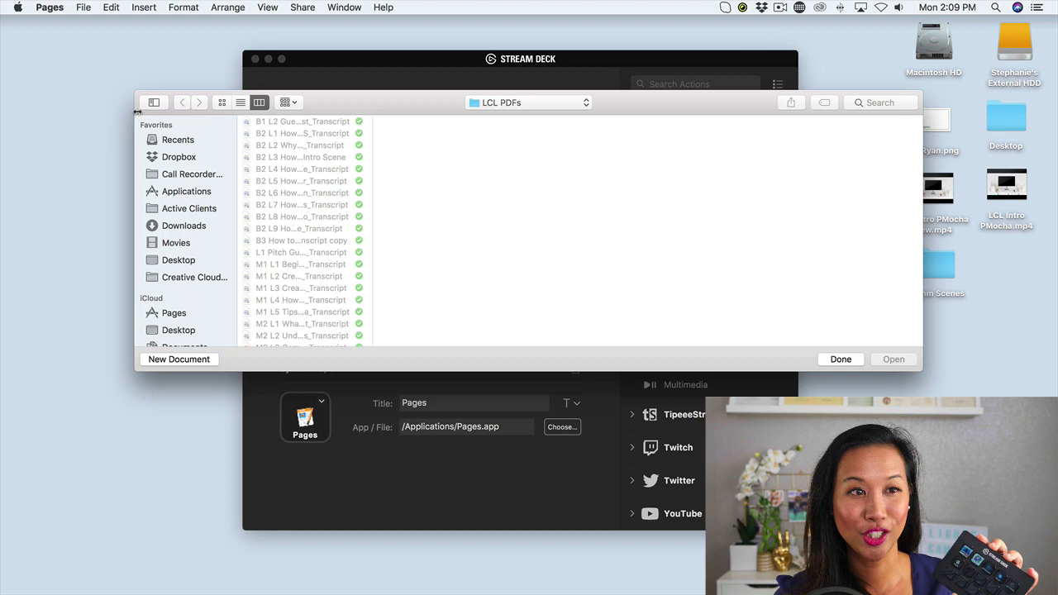
left_click(839, 360)
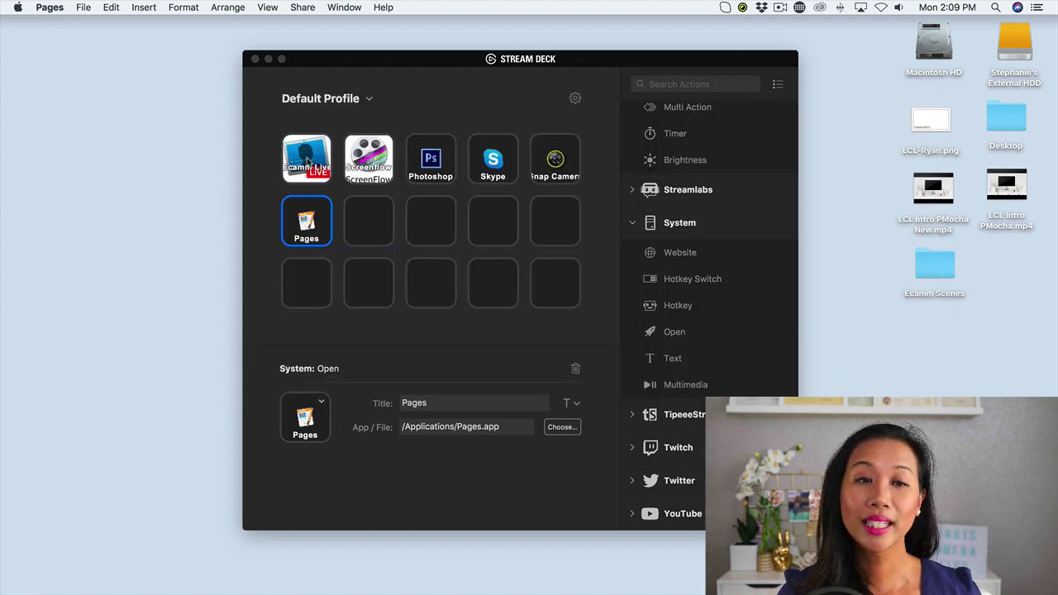
Inside the Ecamm Live folder, add a Create Folder key at row 3, slot 1 titled LCL 2 and open it
double_click(307, 161)
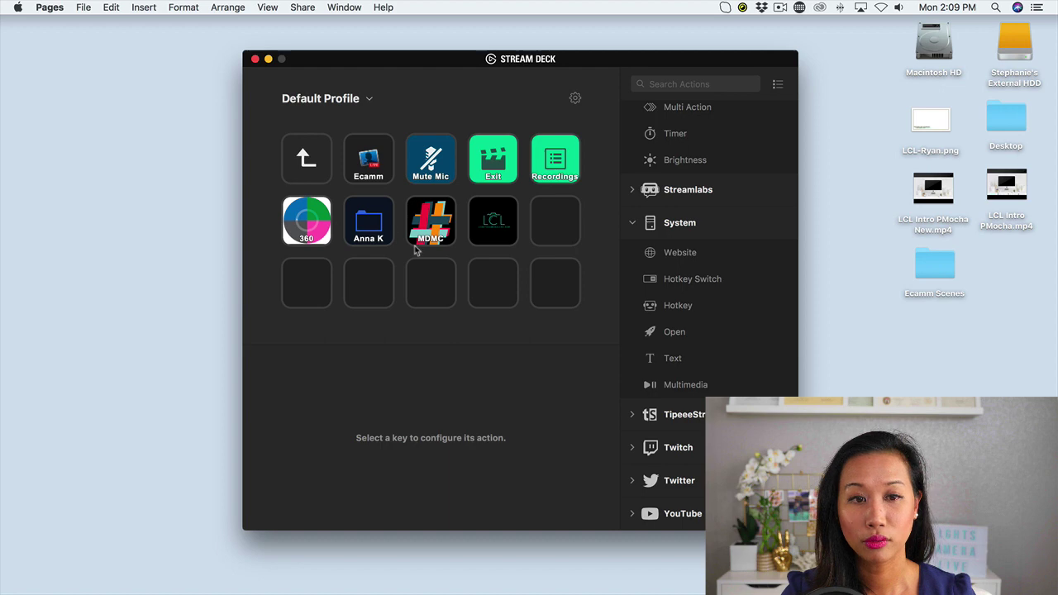
scroll(541, 301, "up", 4)
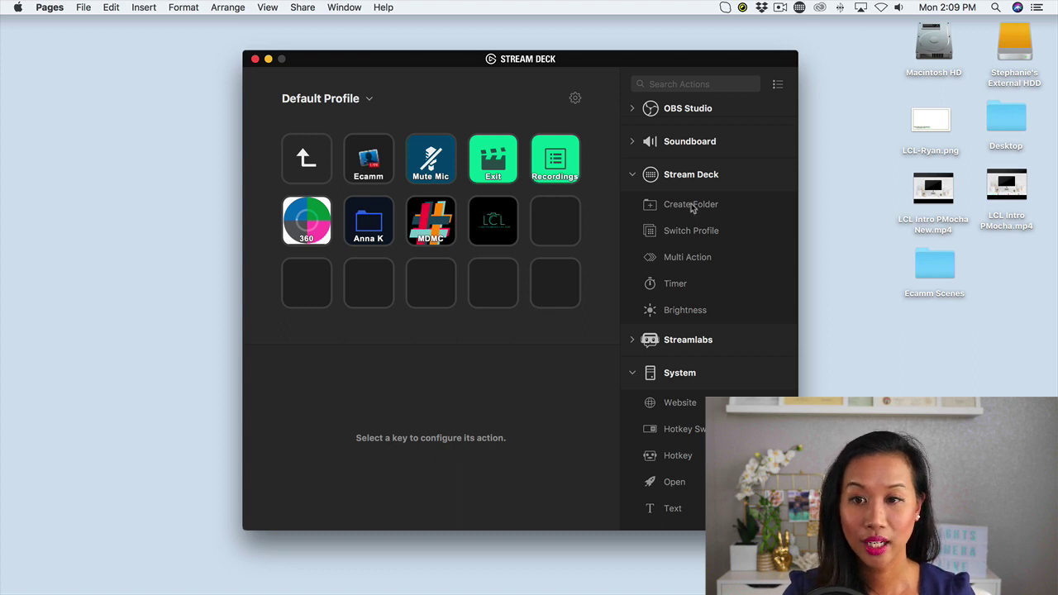
left_click_drag(692, 208, 308, 278)
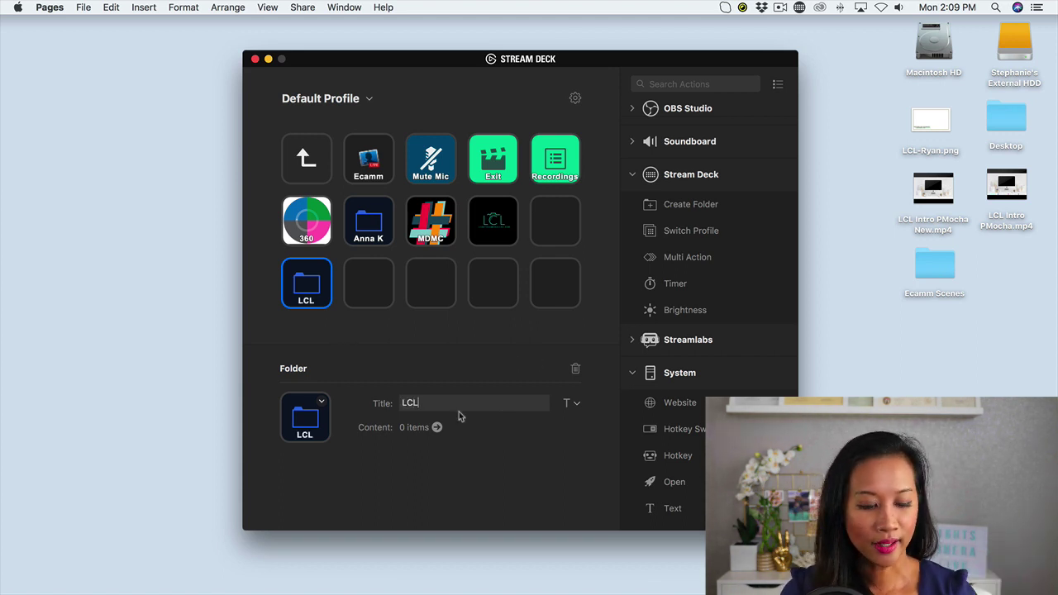
double_click(312, 287)
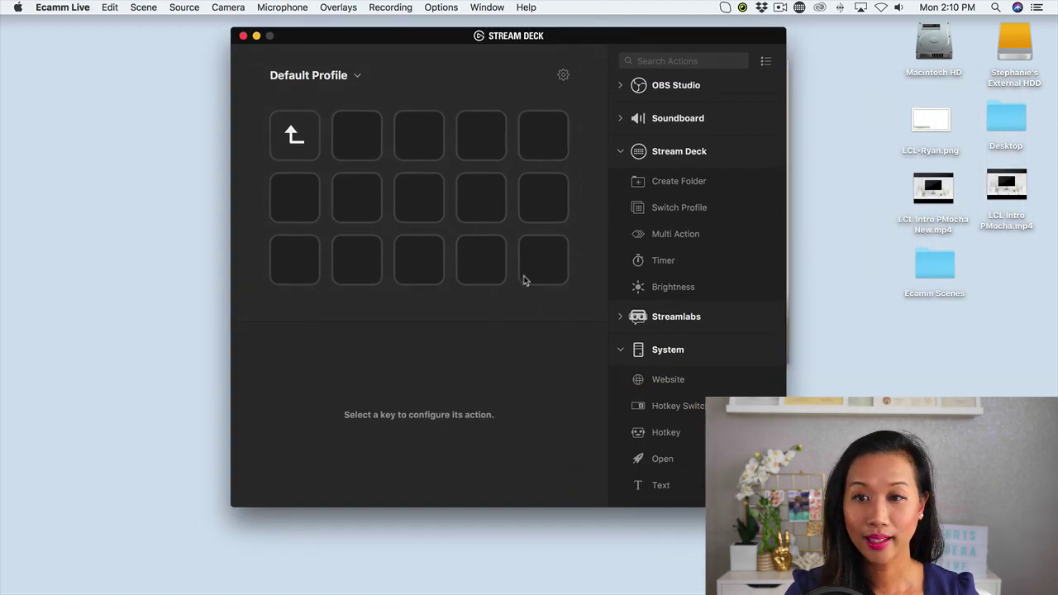
Add a Hotkey key titled Intro sending ⌘1 in the second slot, then move the window aside
scroll(680, 293, "down", 5)
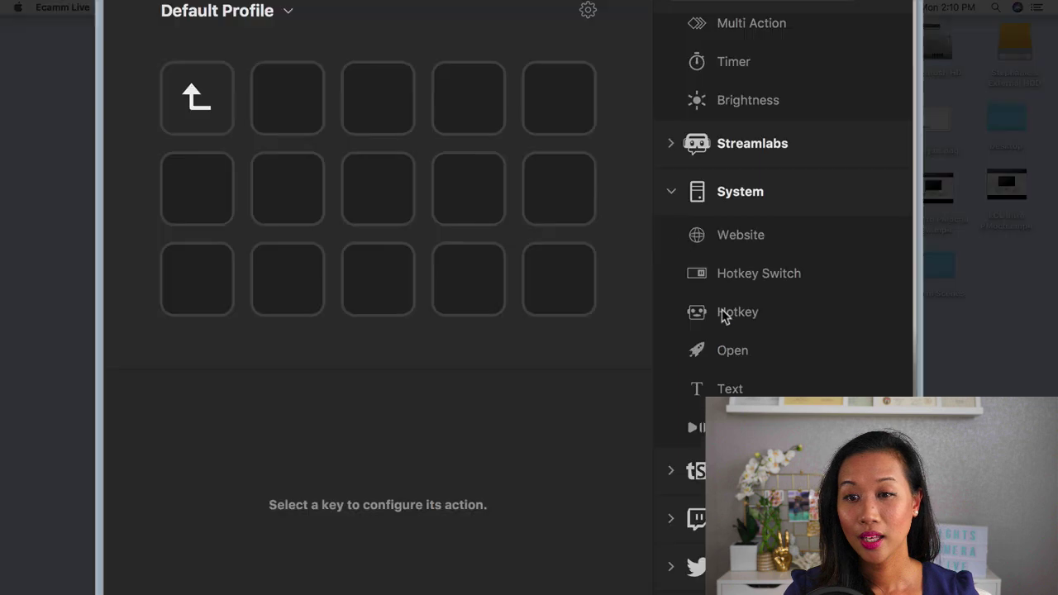
left_click_drag(635, 280, 368, 134)
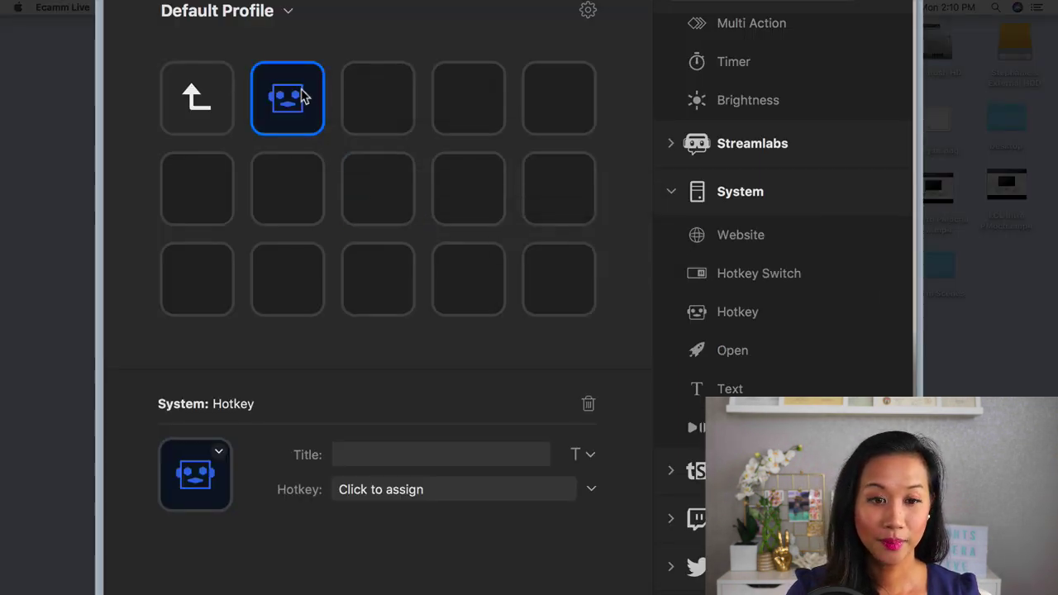
left_click(395, 456)
type("Intro")
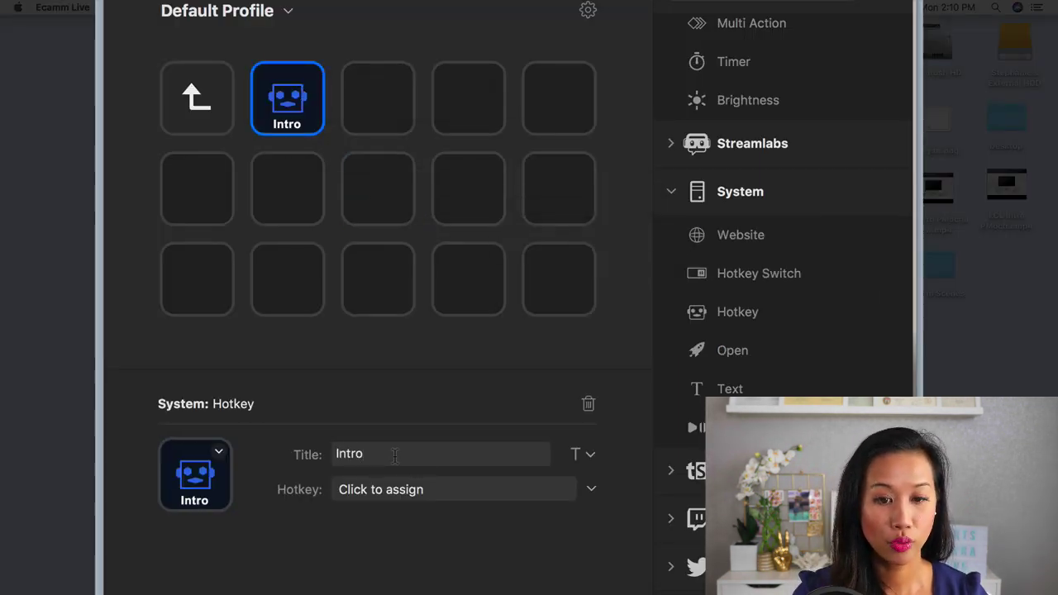
left_click(425, 492)
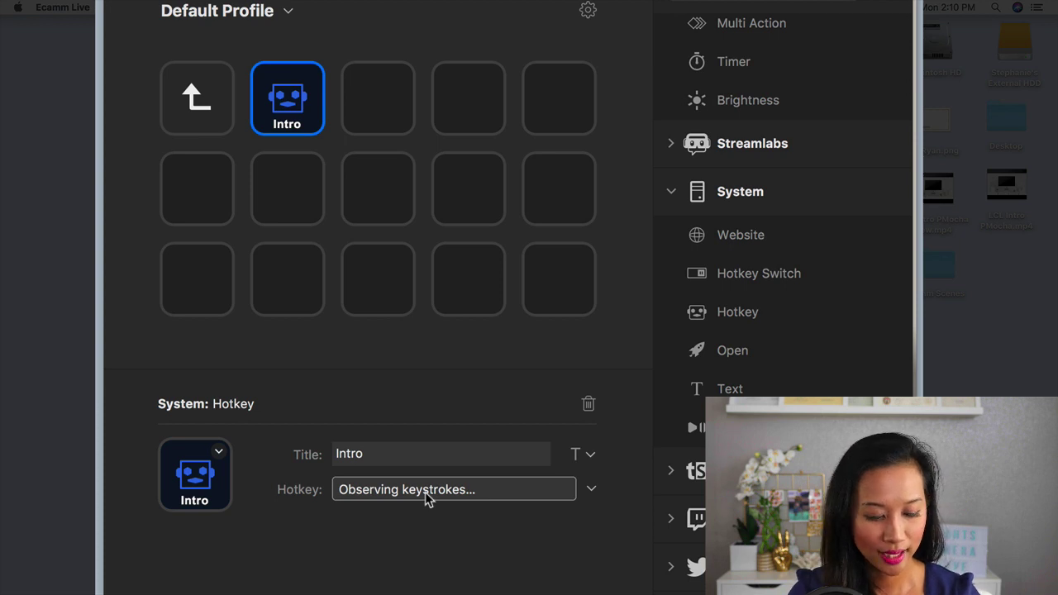
key("super+1")
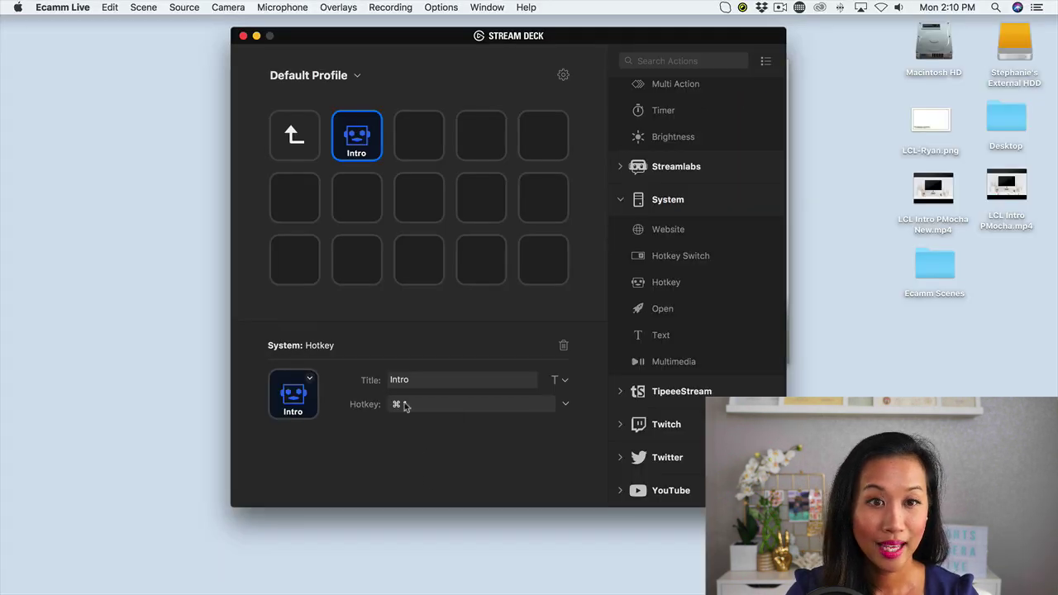
left_click_drag(357, 43, 725, 135)
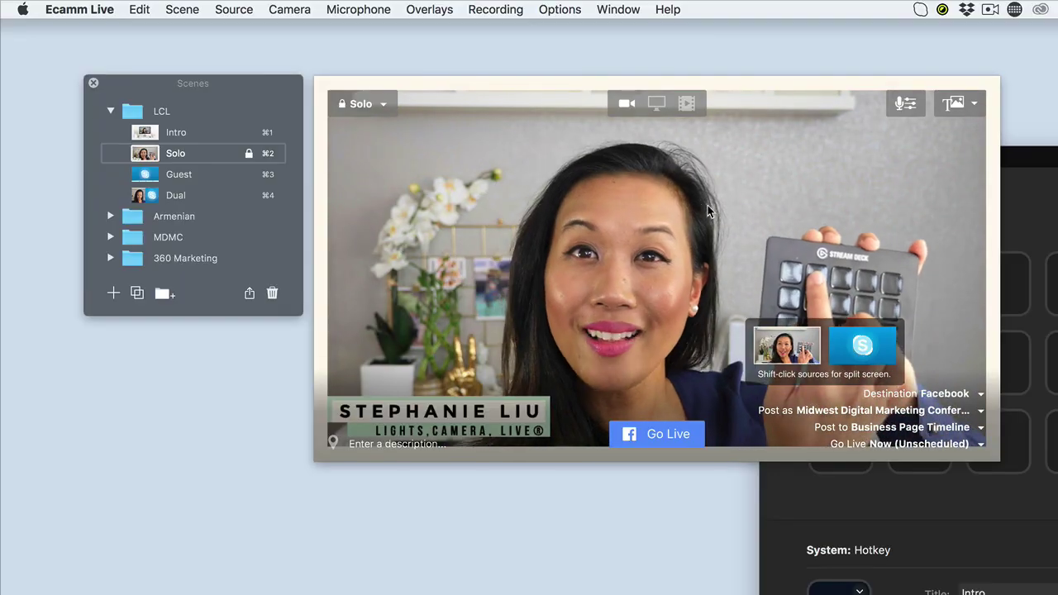
Switch Ecamm Live to the Intro scene with ⌘1
key("super+1")
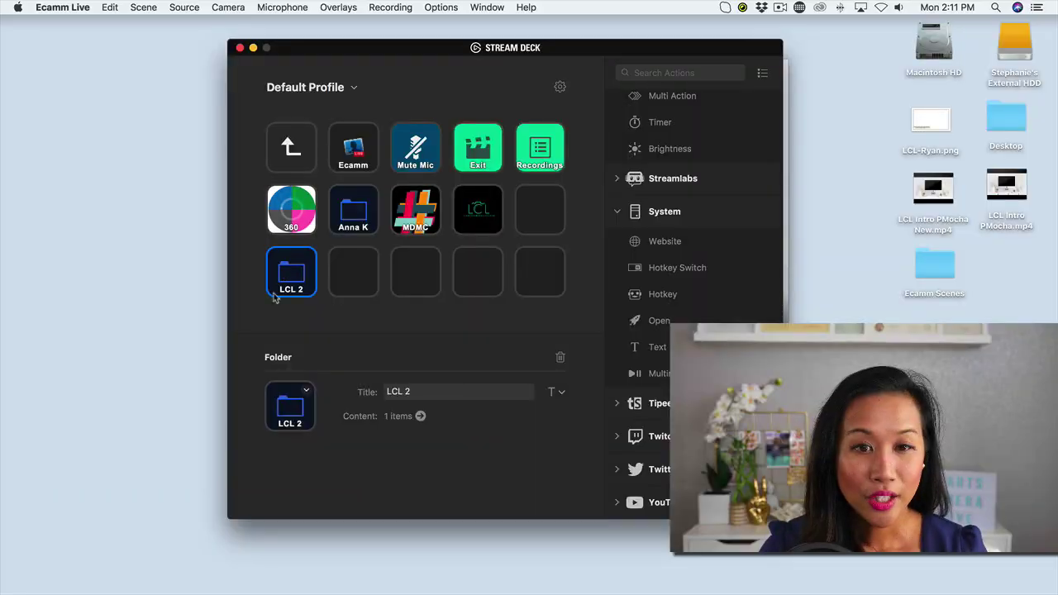
Choose Create New Icon from the LCL 2 folder's icon menu to open Key Creator
left_click(305, 388)
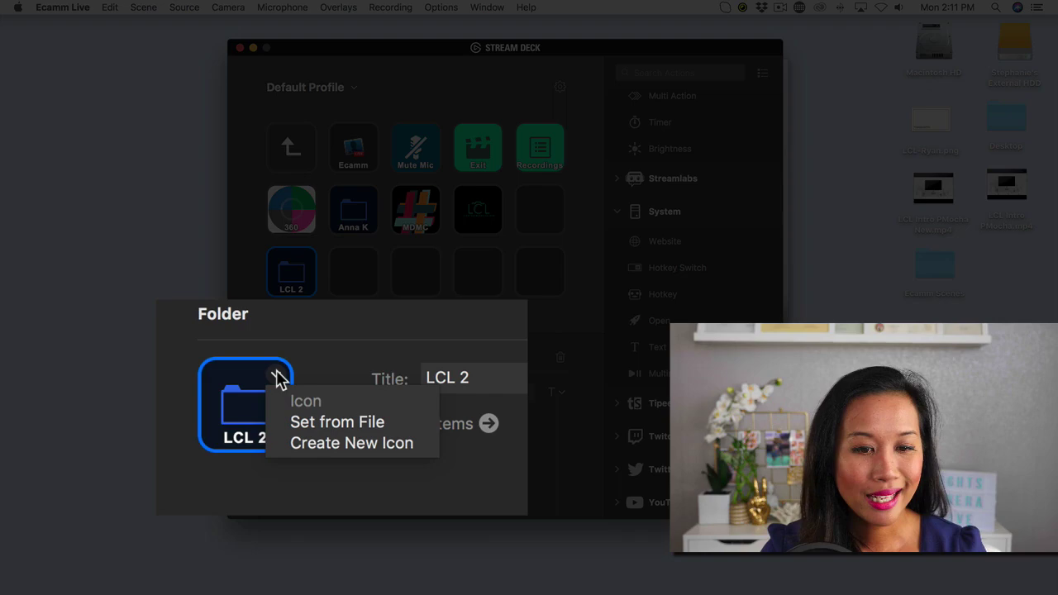
left_click(392, 447)
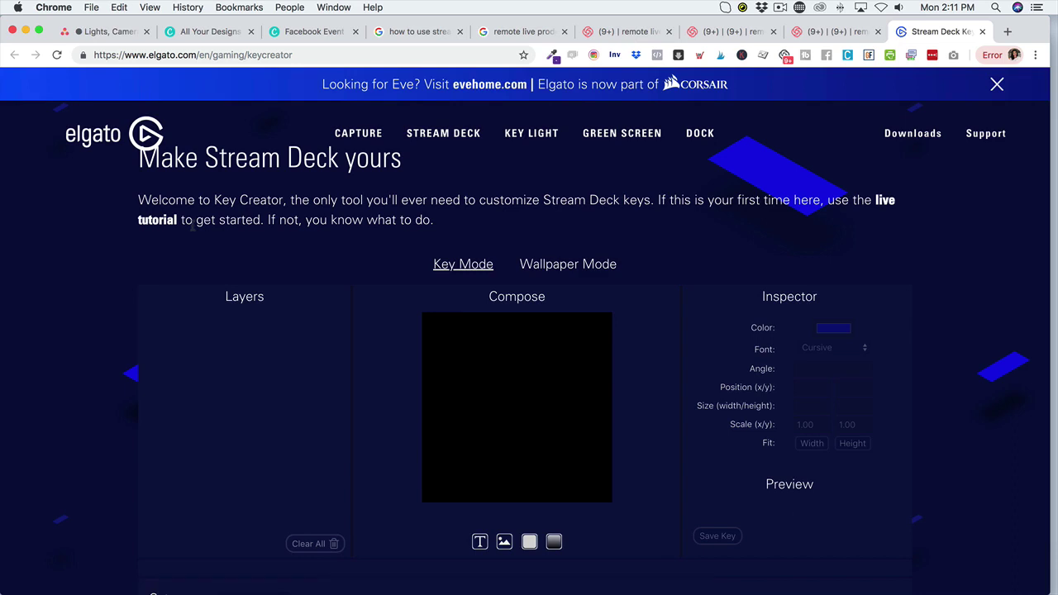
Add the green toggle-recording icon to the key composition and save the key image
scroll(496, 331, "down", 3)
scroll(460, 340, "down", 1)
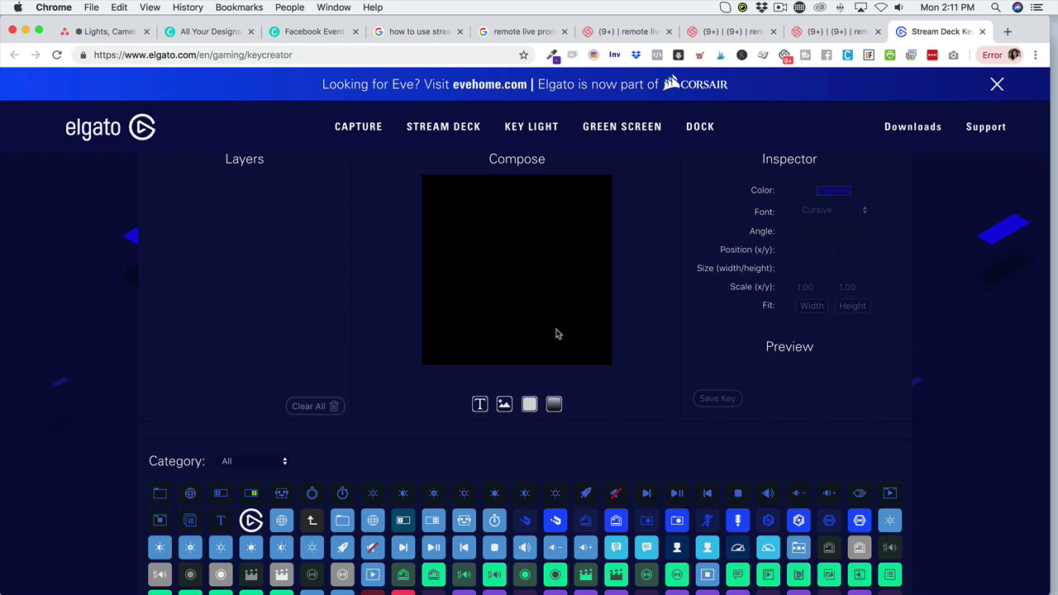
scroll(556, 335, "down", 3)
scroll(556, 335, "down", 2)
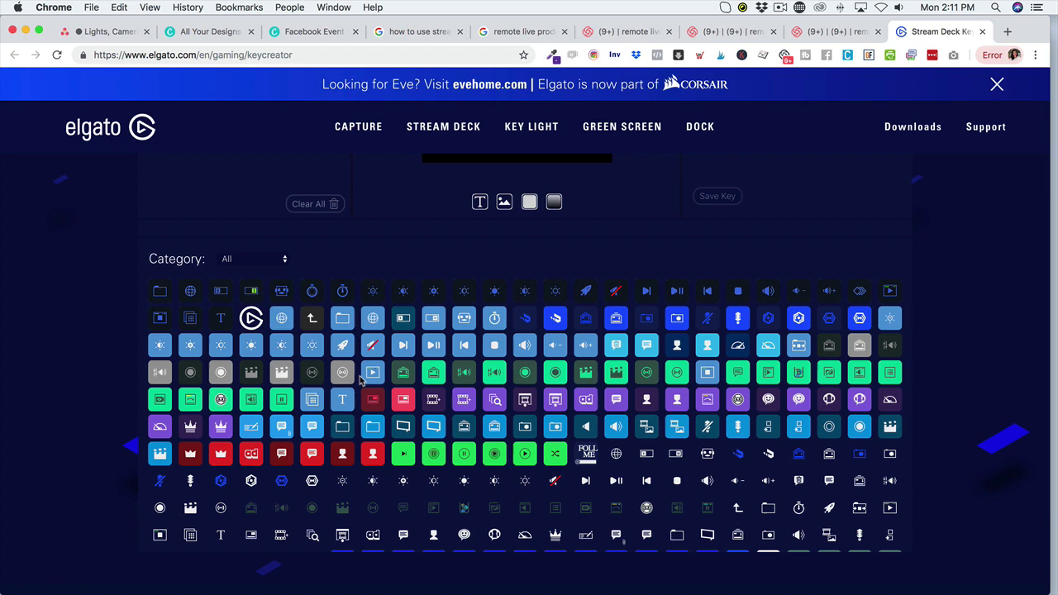
scroll(361, 380, "up", 2)
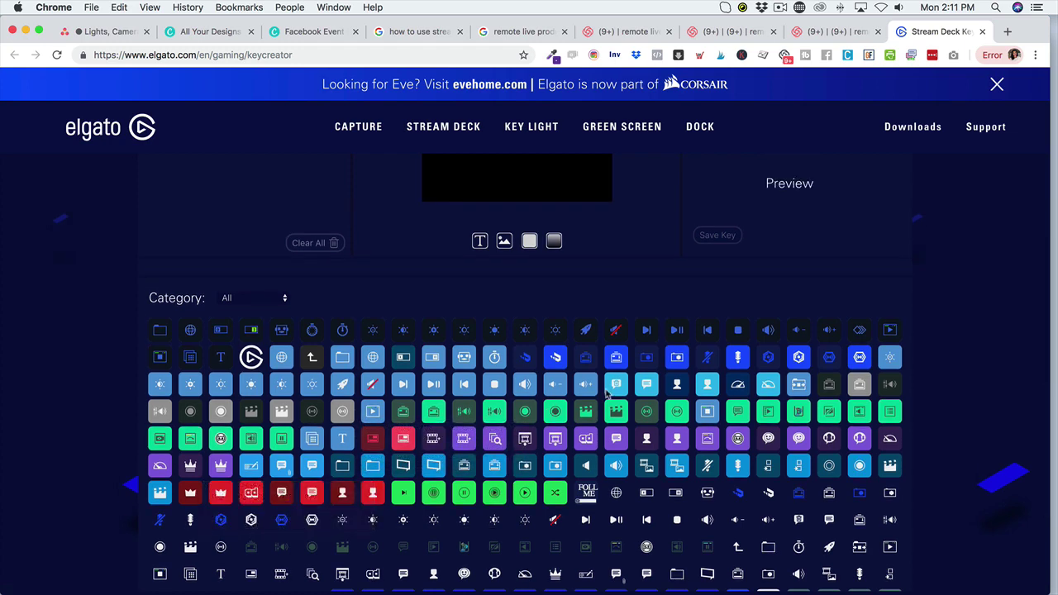
scroll(579, 413, "up", 1)
left_click(553, 461)
scroll(372, 306, "up", 3)
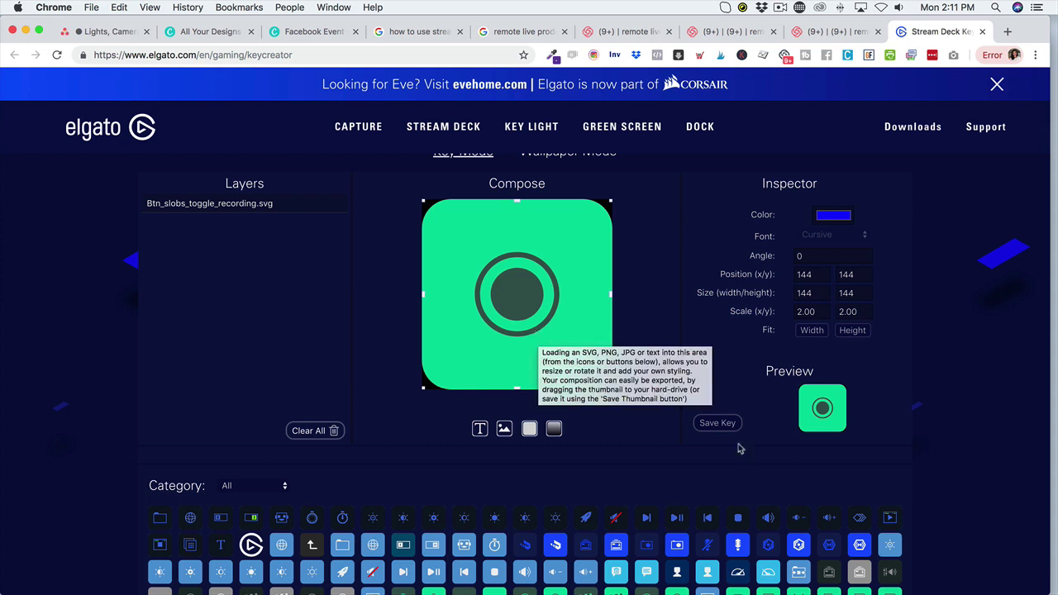
left_click(713, 426)
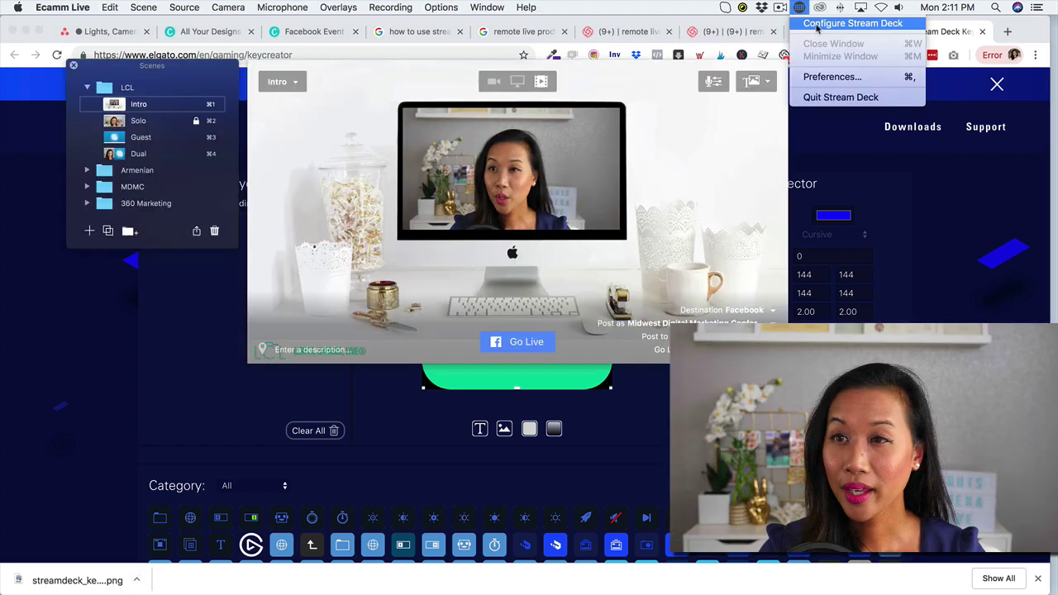
Set the LCL 2 folder icon from file to streamdeck_key (9).png in Downloads
left_click(855, 19)
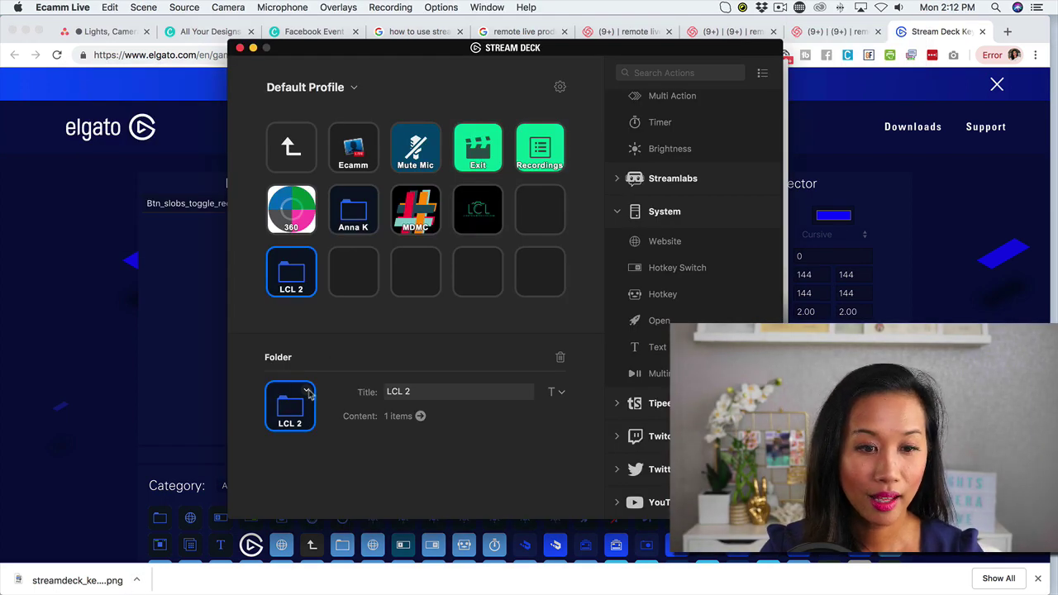
left_click(306, 390)
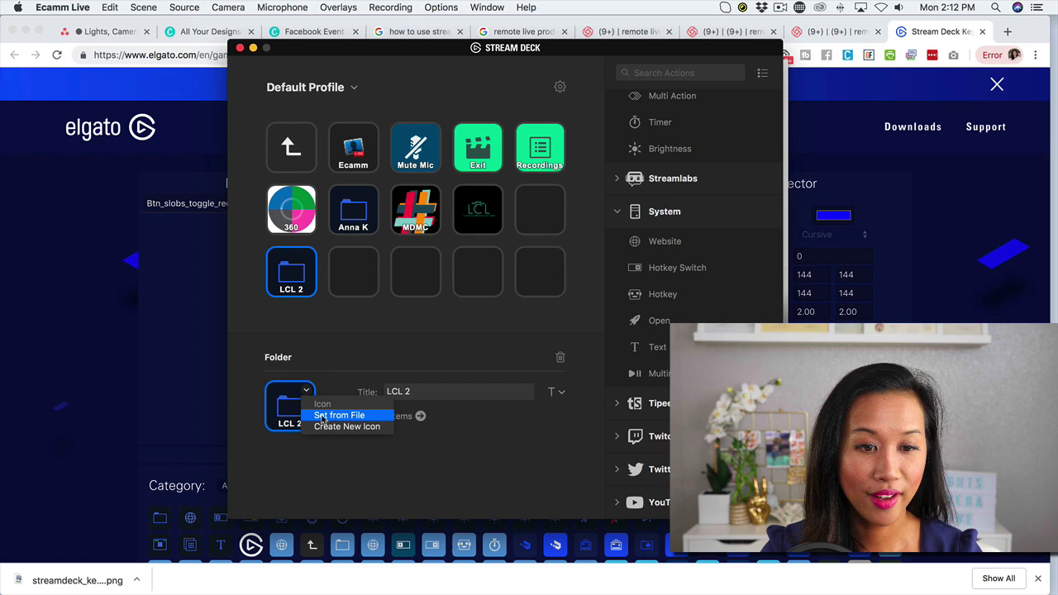
left_click(335, 415)
left_click(340, 222)
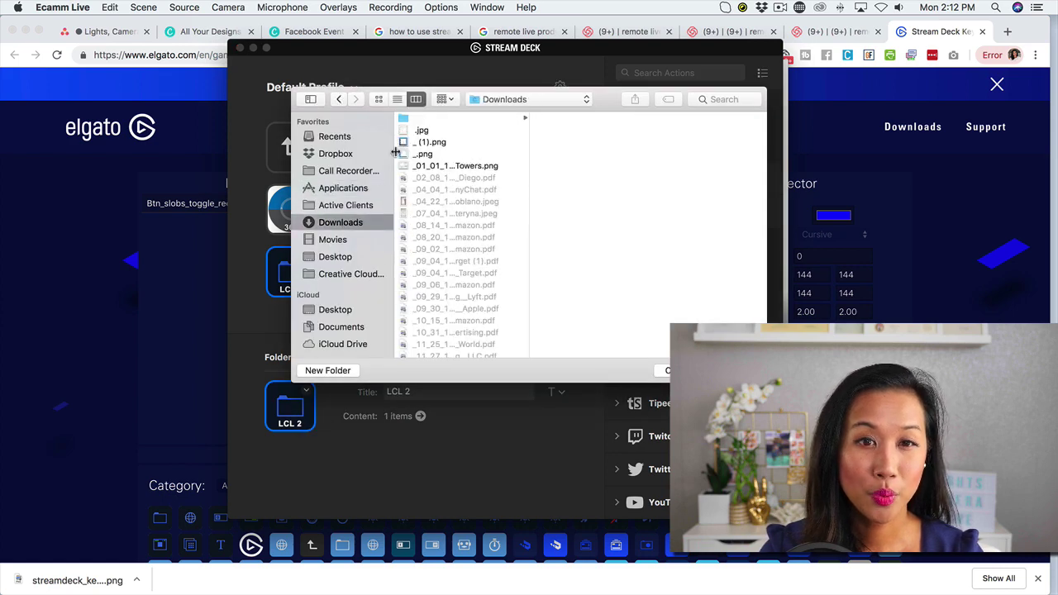
left_click(449, 215)
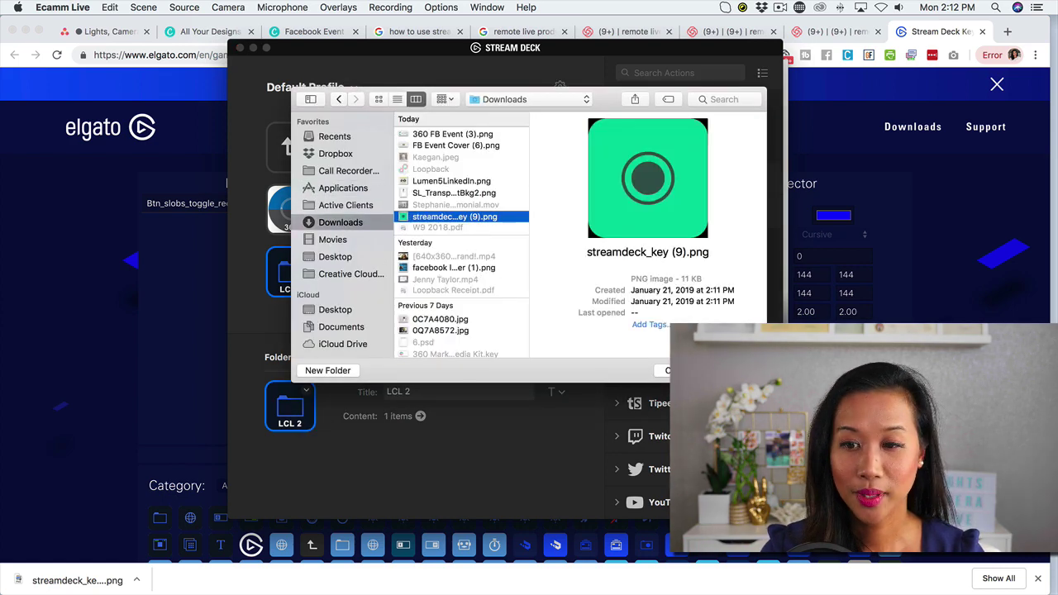
left_click(732, 370)
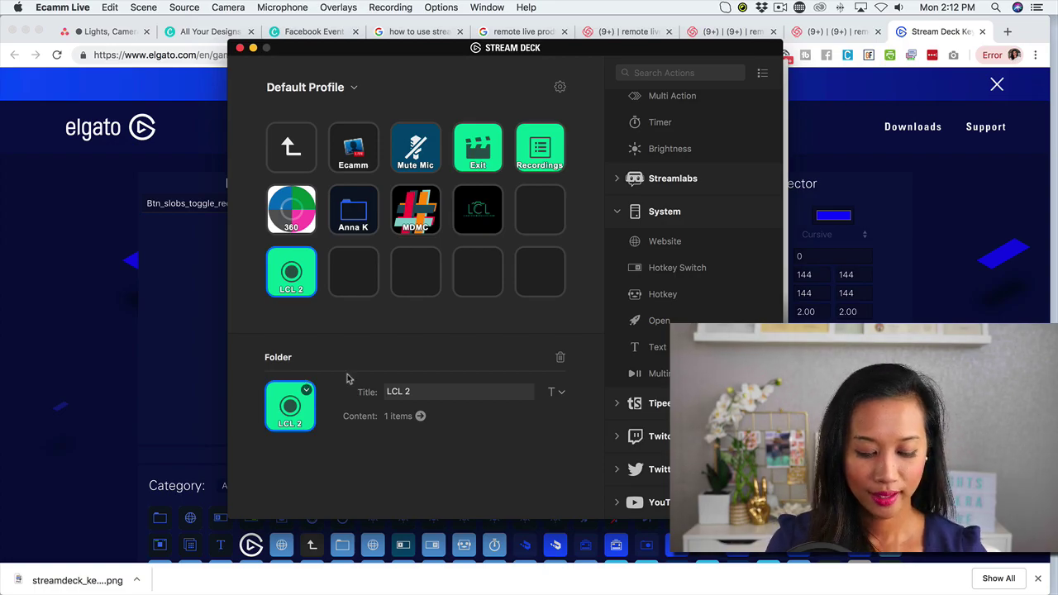